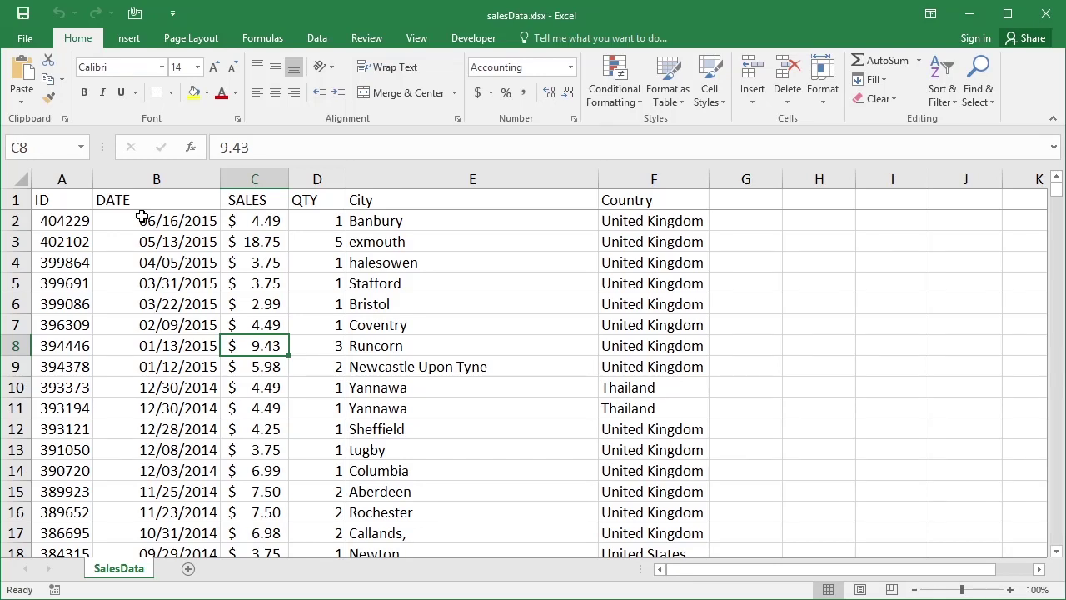
Step: Start inserting a PivotTable, then cancel the dialog
{"action": "left_click", "coordinate": [127, 38]}
{"action": "left_click", "coordinate": [30, 72]}
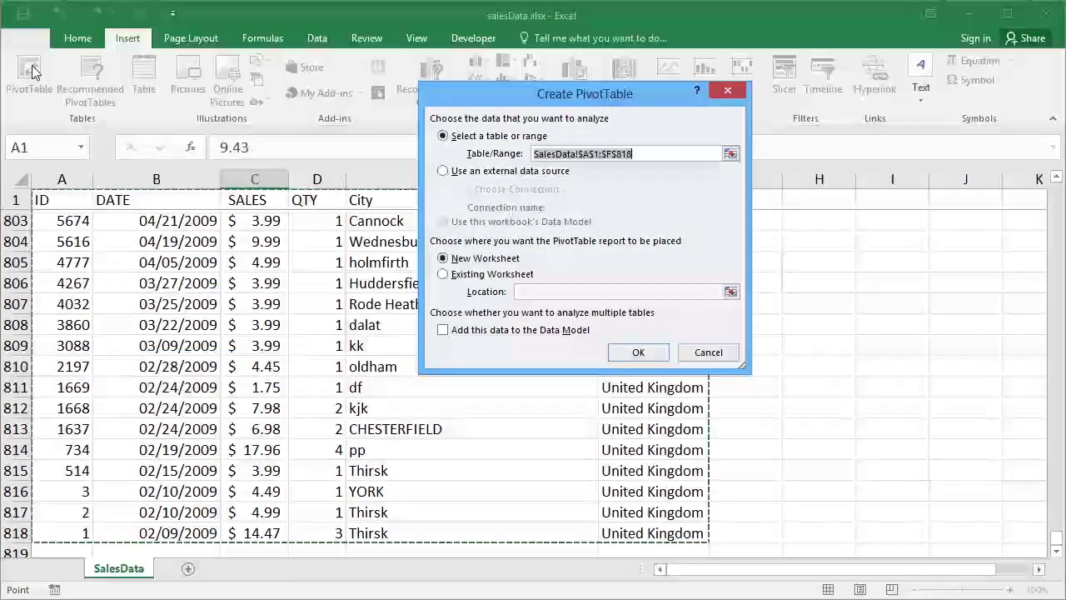
{"action": "left_click", "coordinate": [712, 353]}
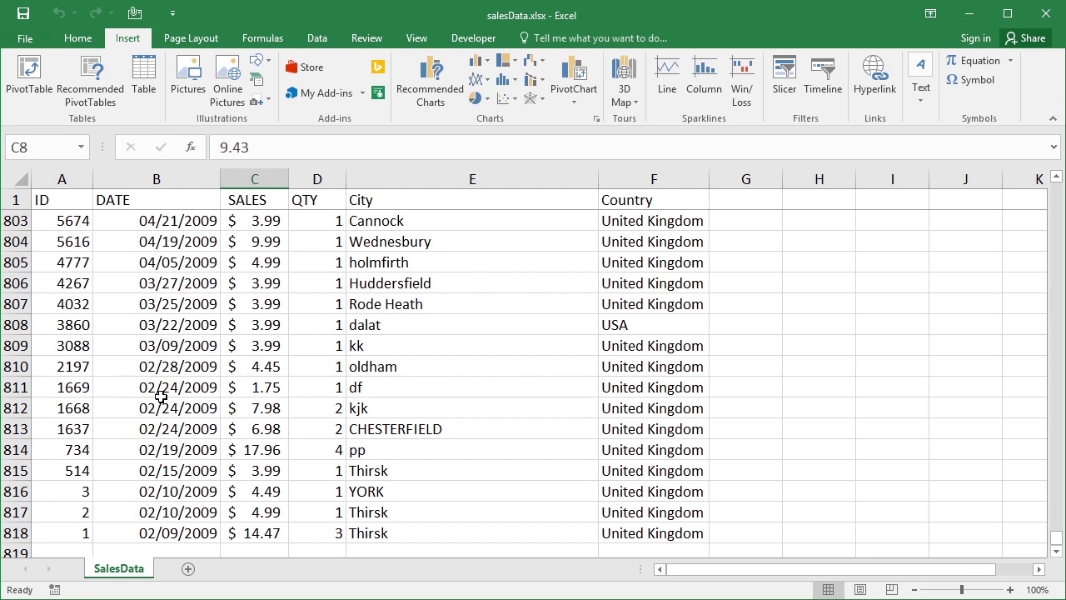
Step: Select the full sales range A1:F818 and name it 'data' in the Name Box
{"action": "left_click", "coordinate": [86, 324]}
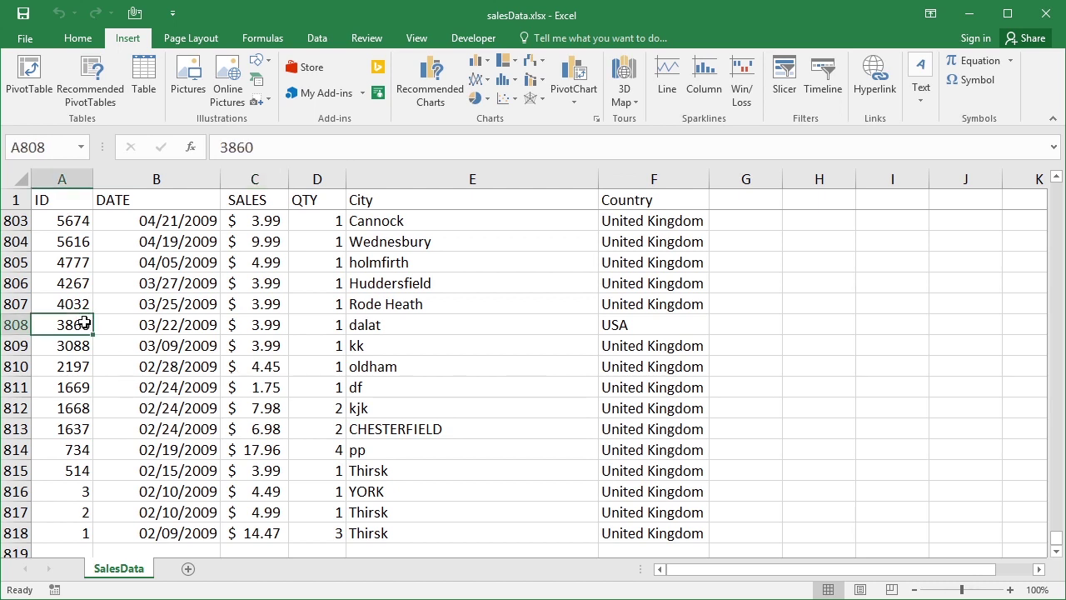
{"action": "key", "text": "ctrl+a"}
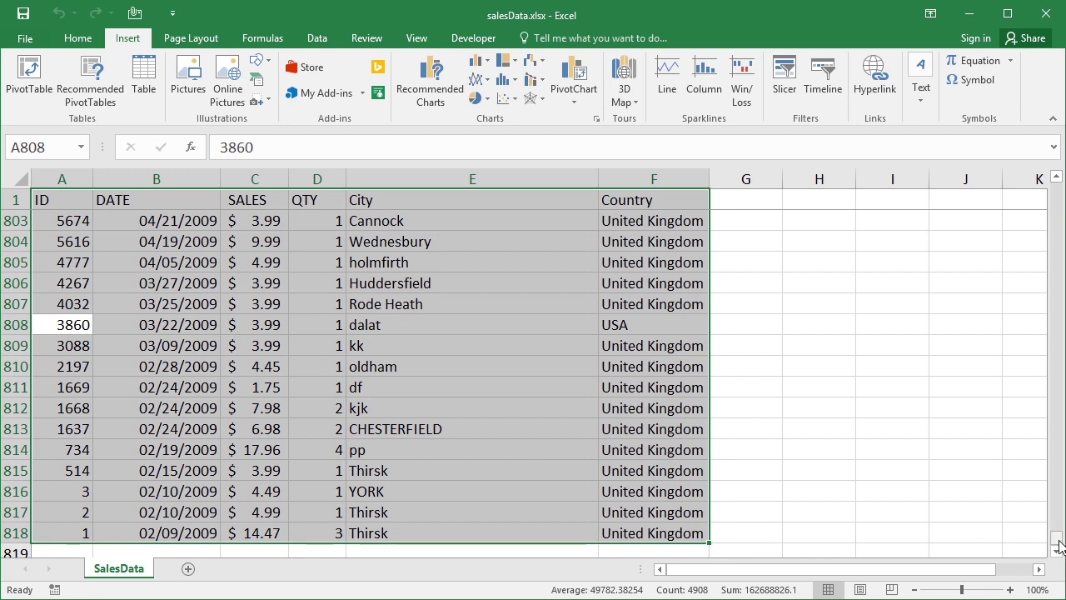
{"action": "left_click_drag", "start_coordinate": [1059, 546], "coordinate": [1059, 188]}
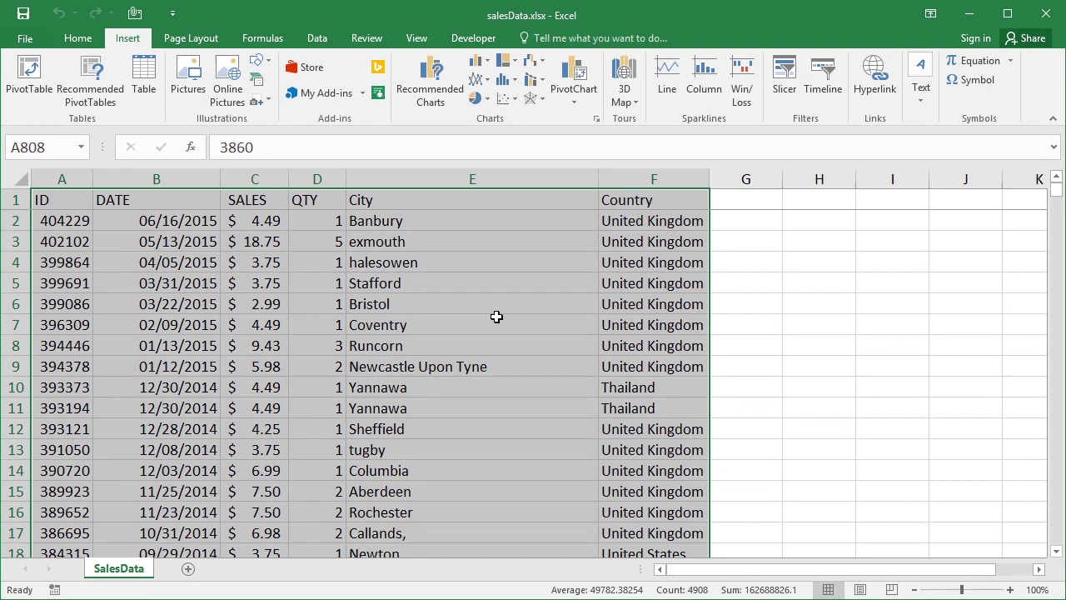
{"action": "left_click", "coordinate": [42, 150]}
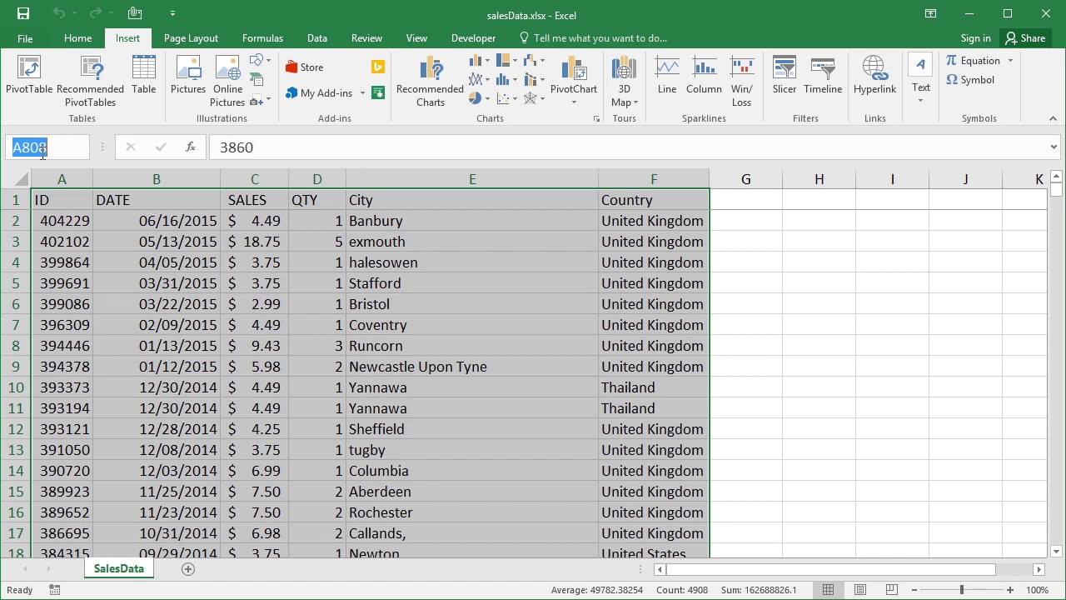
{"action": "type", "text": "data"}
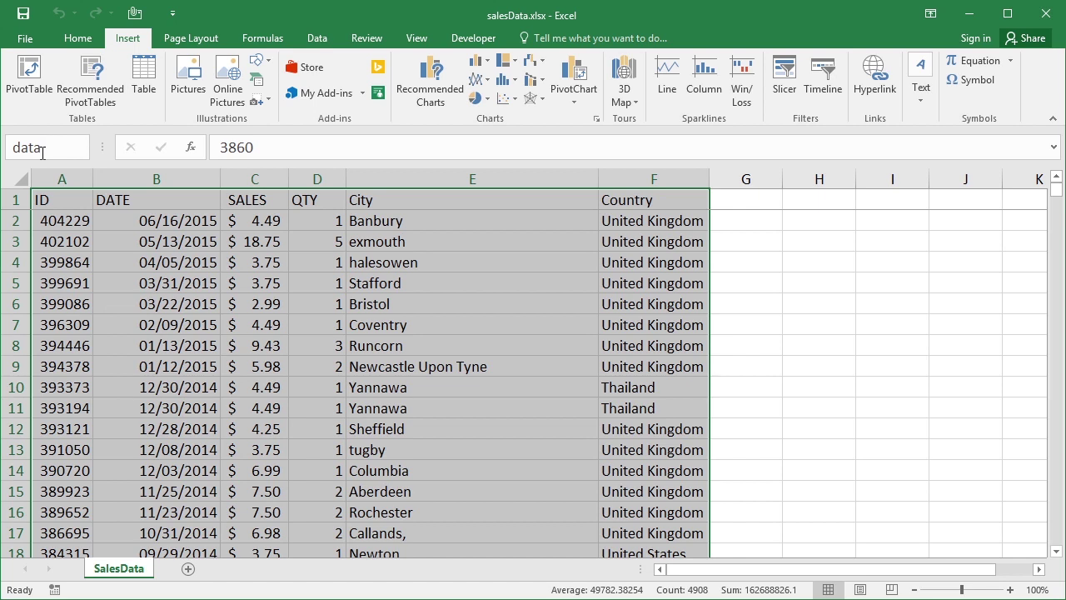
{"action": "key", "text": "Return"}
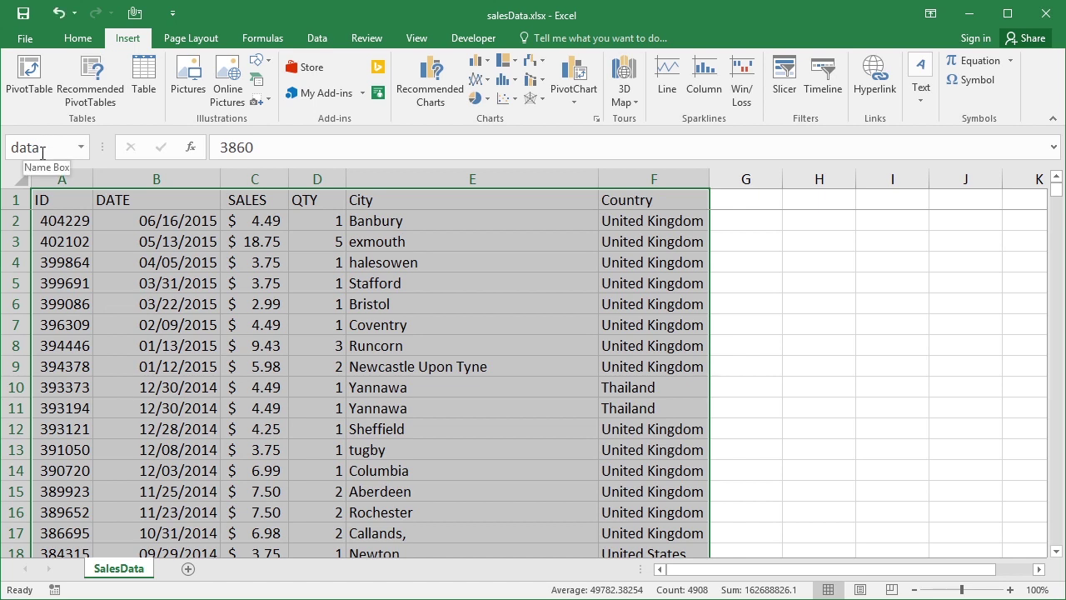
Step: Confirm in Name Manager that 'data' covers SalesData A1:F818, then add a new worksheet
{"action": "left_click", "coordinate": [265, 38]}
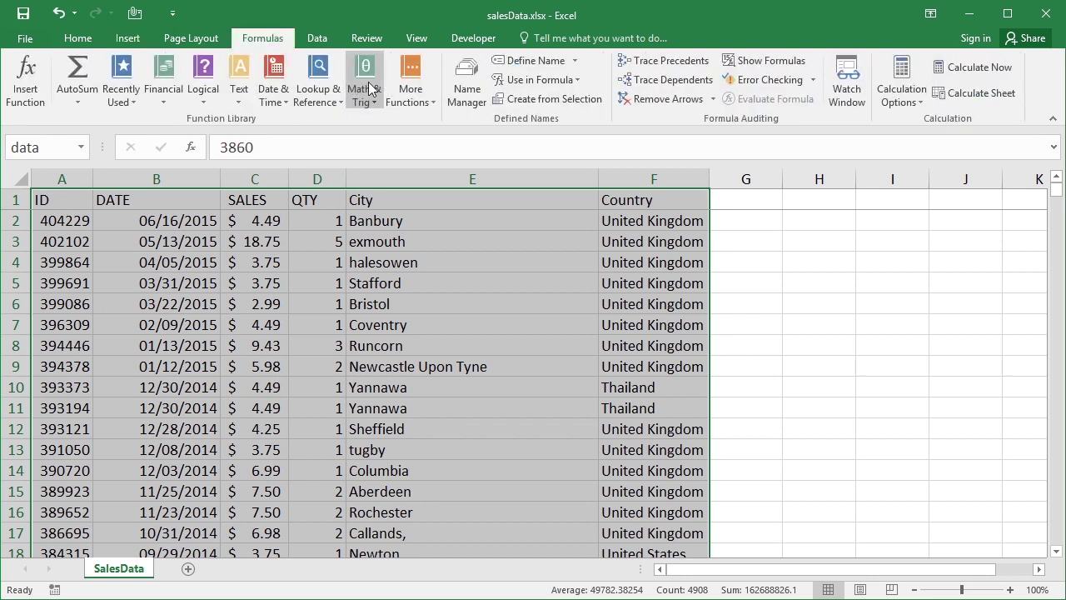
{"action": "left_click", "coordinate": [466, 83]}
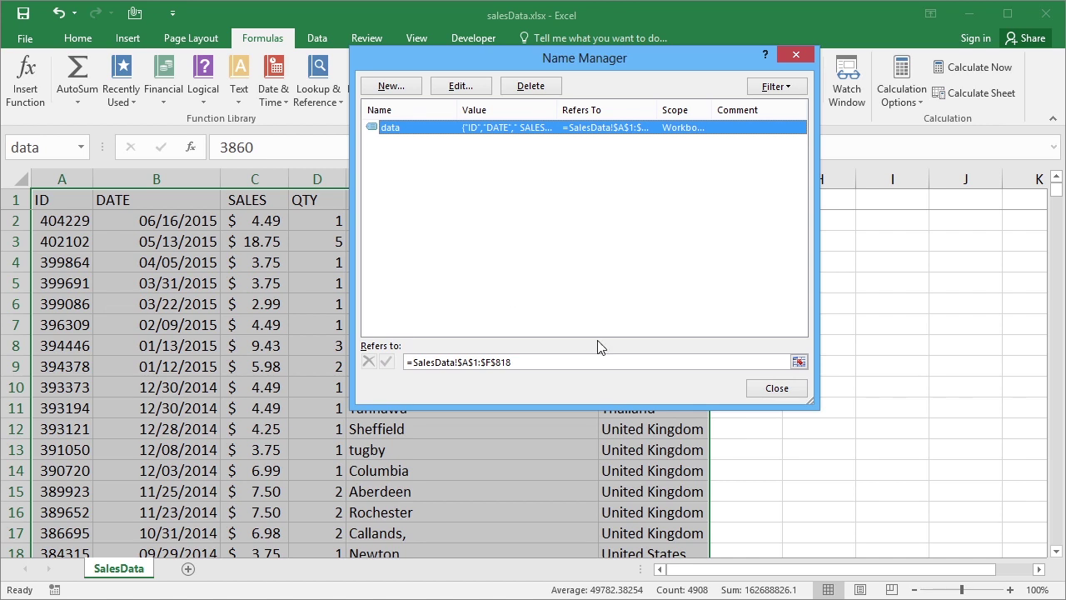
{"action": "left_click", "coordinate": [775, 392]}
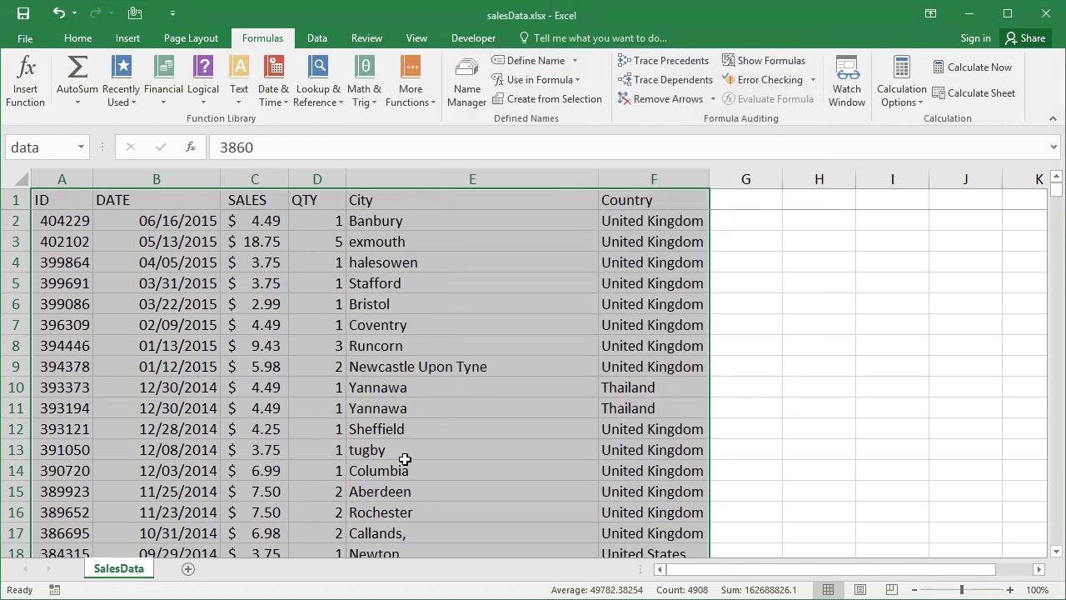
{"action": "left_click", "coordinate": [188, 573]}
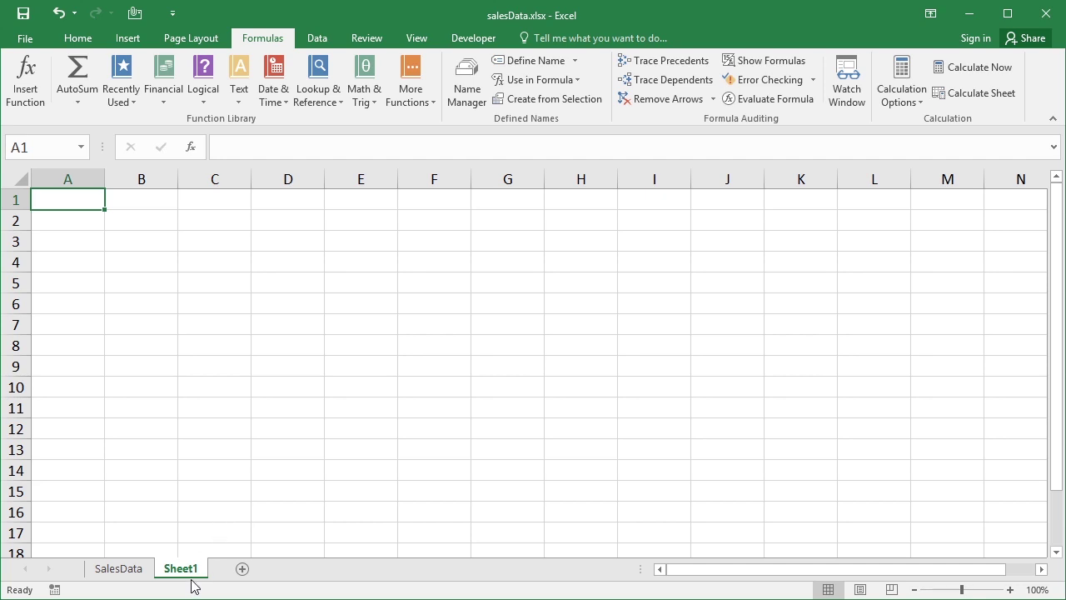
Step: Rename Sheet1 to 'Summary' and select cell A3 as the pivot location
{"action": "double_click", "coordinate": [181, 570]}
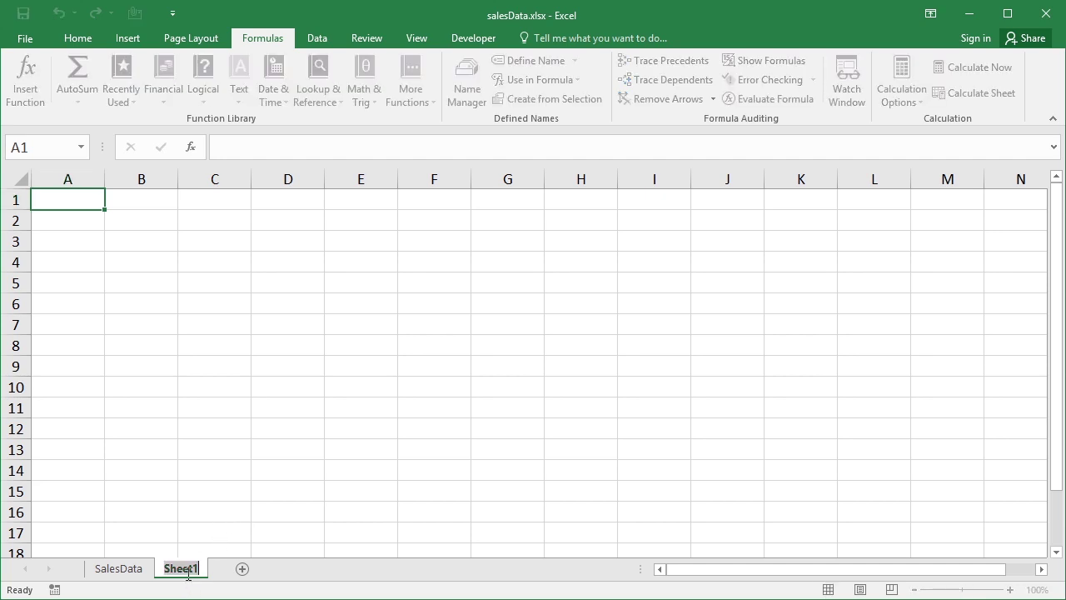
{"action": "type", "text": "Summary"}
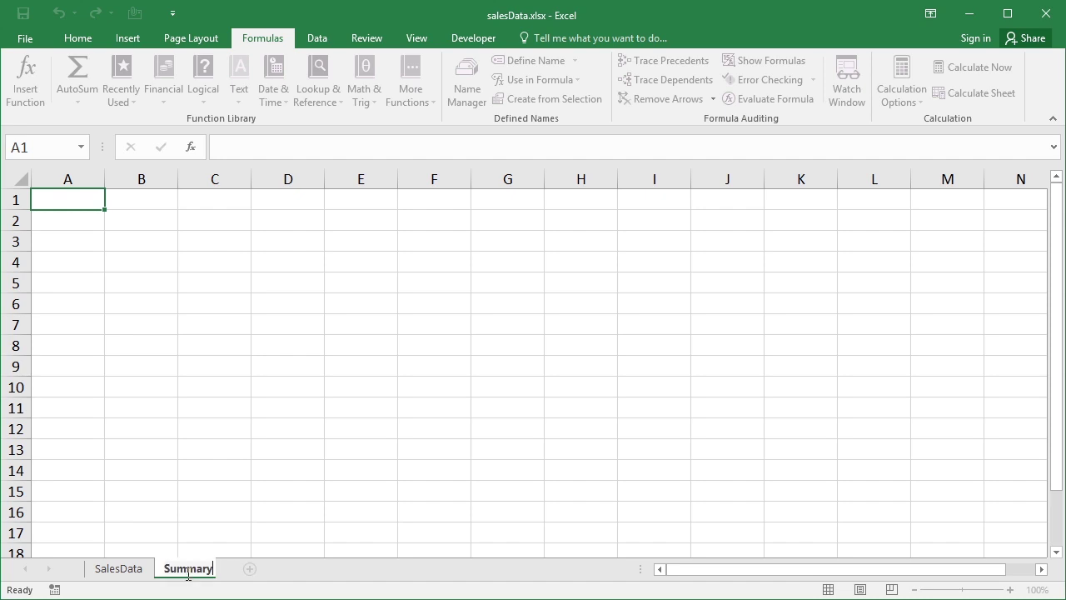
{"action": "key", "text": "Return"}
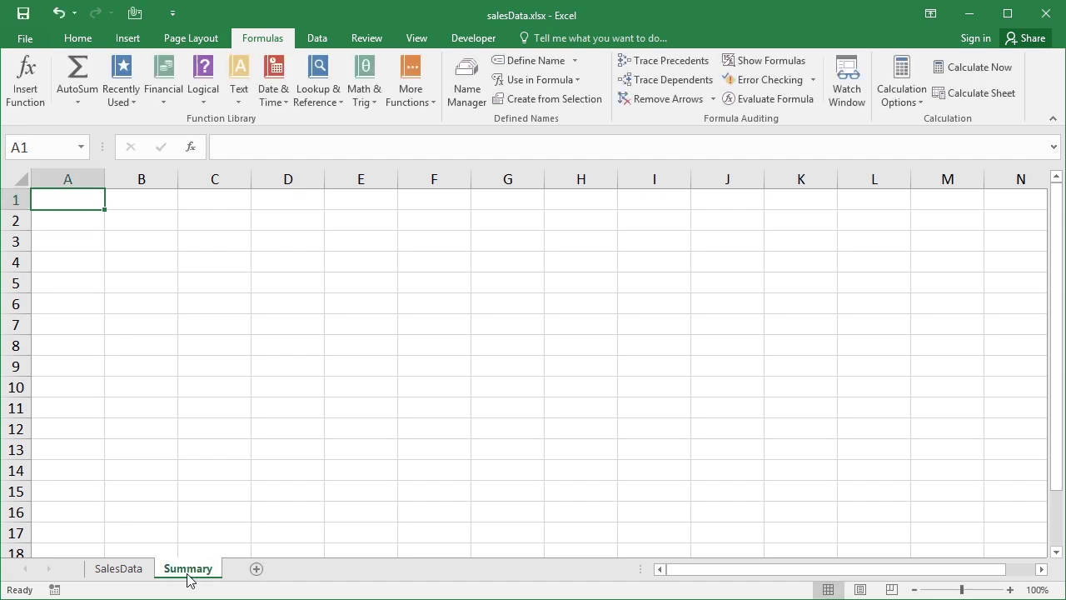
{"action": "left_click", "coordinate": [89, 247]}
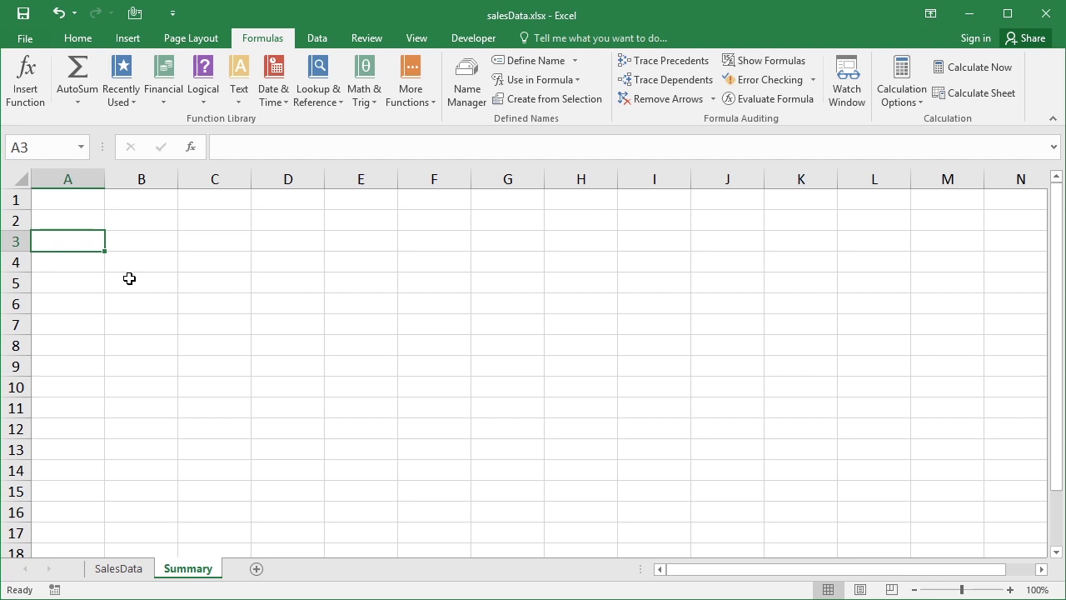
{"action": "left_click", "coordinate": [130, 38]}
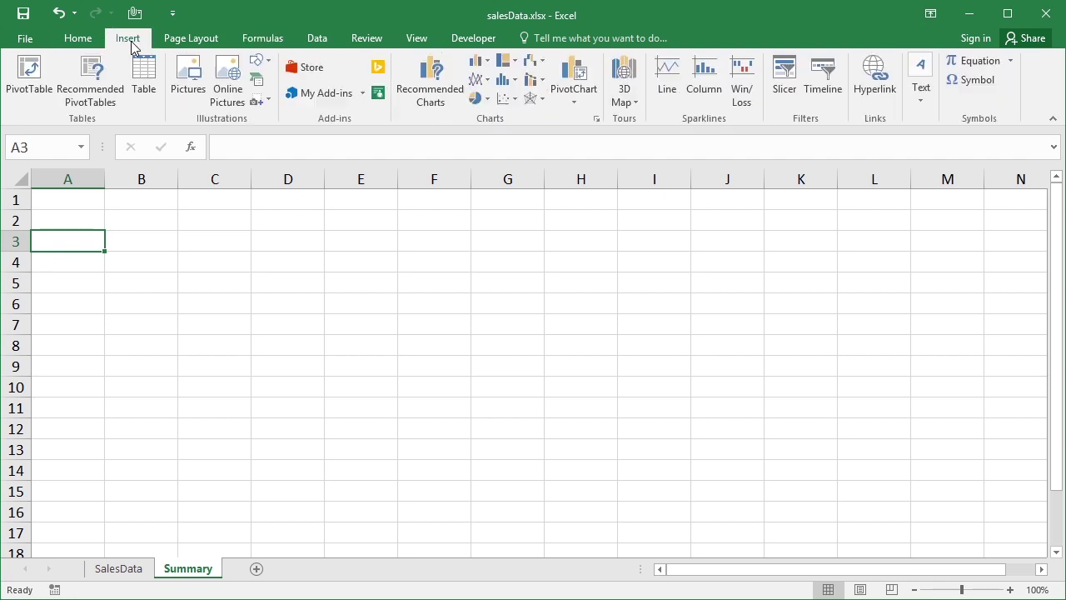
Step: Insert a PivotTable at Summary!$A$3 using =data as its source range
{"action": "left_click", "coordinate": [28, 74]}
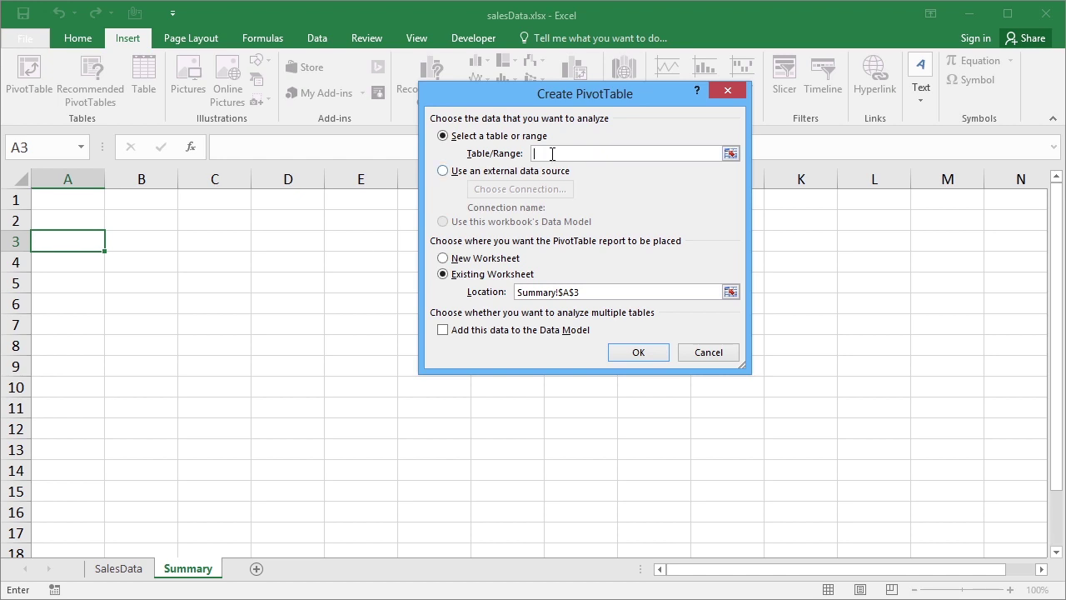
{"action": "type", "text": "=data"}
{"action": "left_click", "coordinate": [630, 356]}
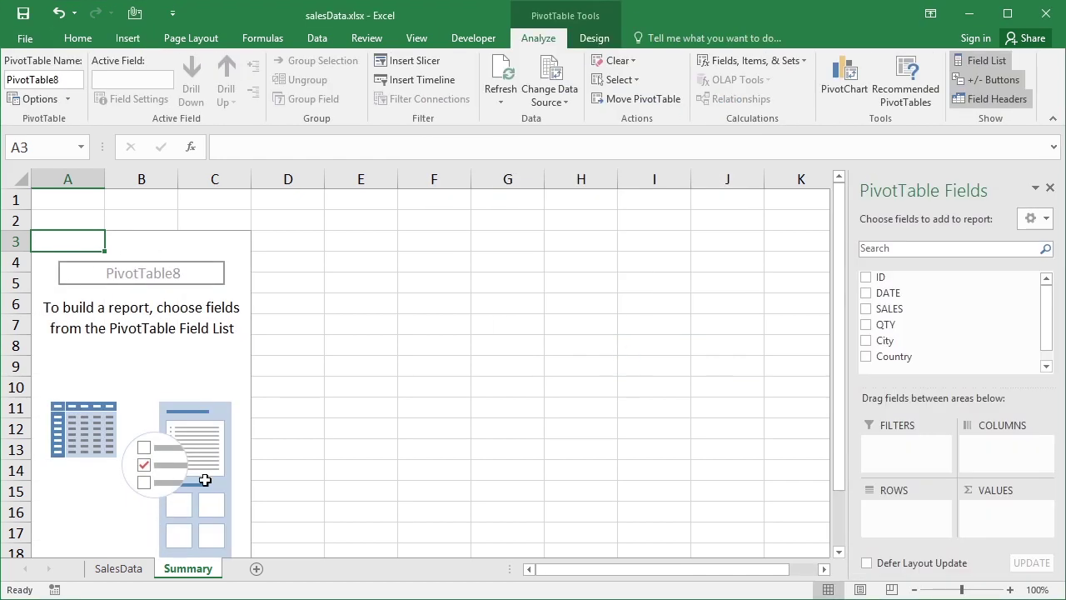
Step: Put Country in Rows, QTY in Values and DATE (Years, Quarters) in Columns
{"action": "left_click_drag", "start_coordinate": [844, 410], "coordinate": [136, 325]}
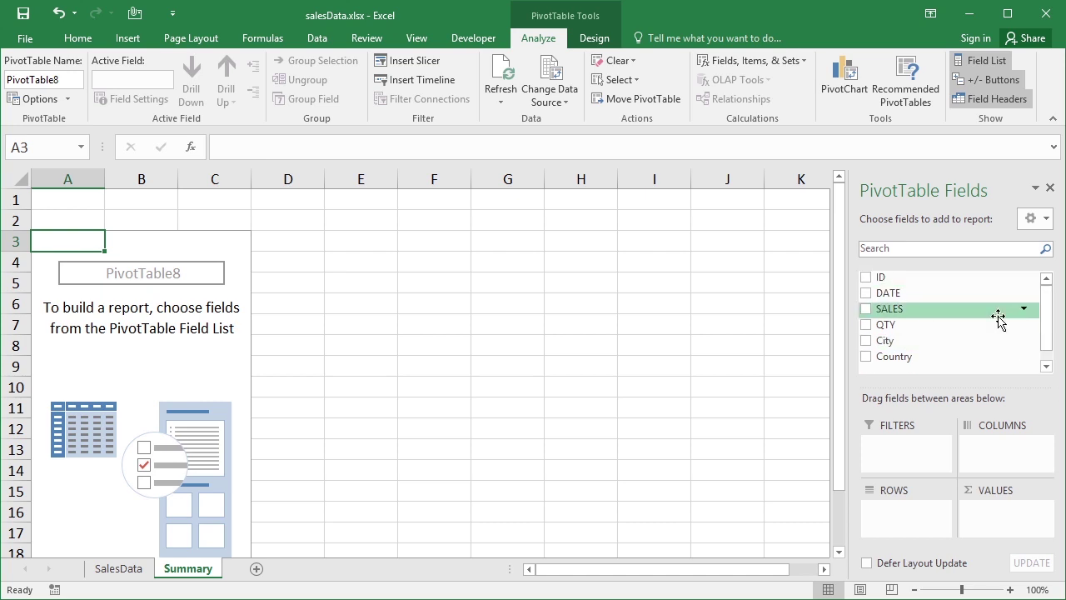
{"action": "left_click_drag", "start_coordinate": [893, 355], "coordinate": [905, 522]}
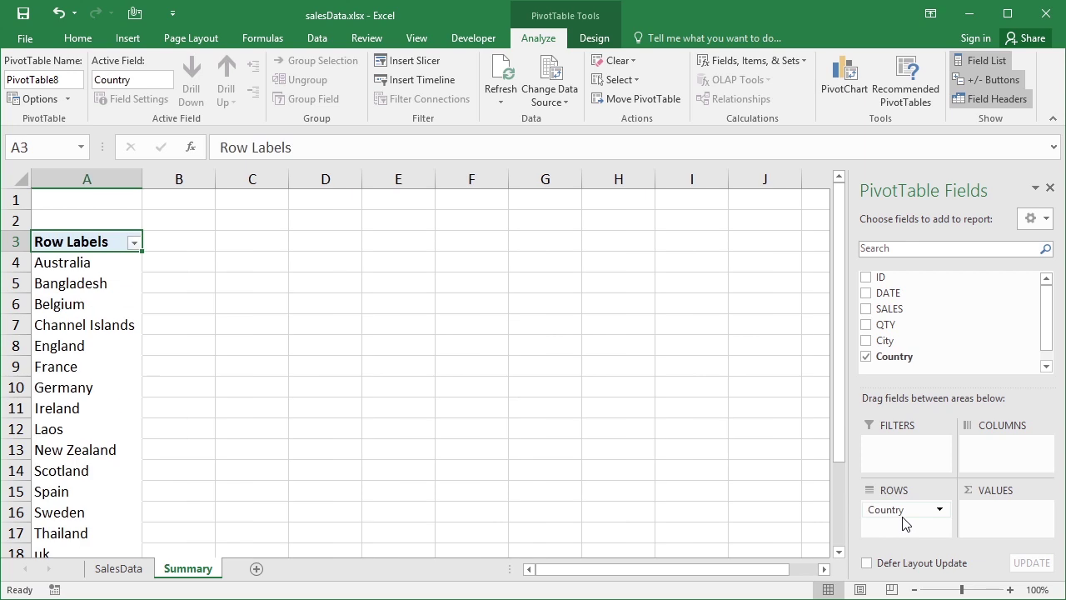
{"action": "left_click_drag", "start_coordinate": [884, 329], "coordinate": [1006, 511]}
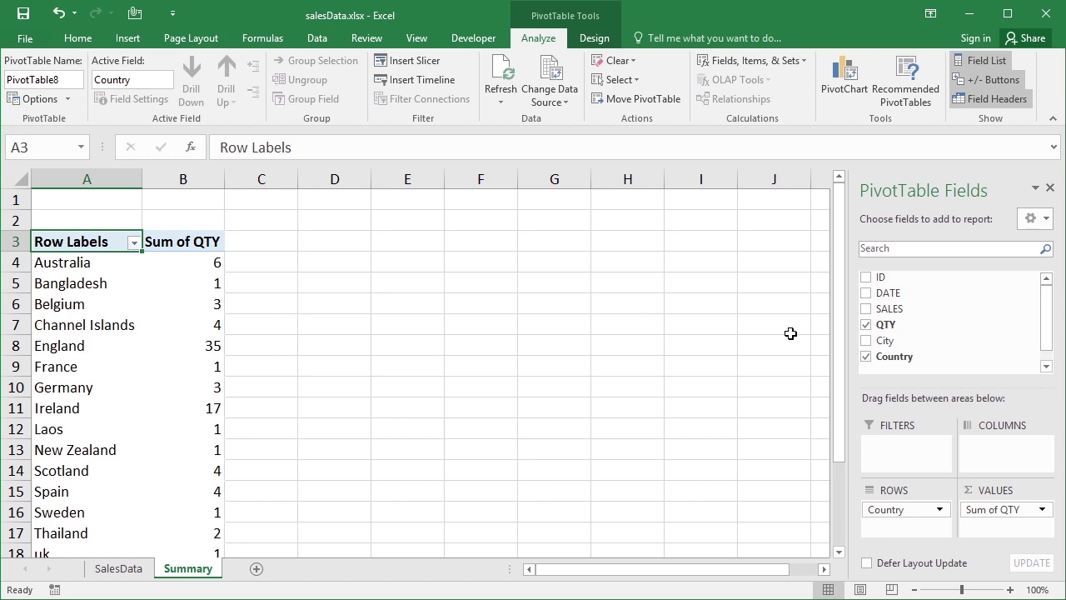
{"action": "left_click_drag", "start_coordinate": [889, 297], "coordinate": [989, 449]}
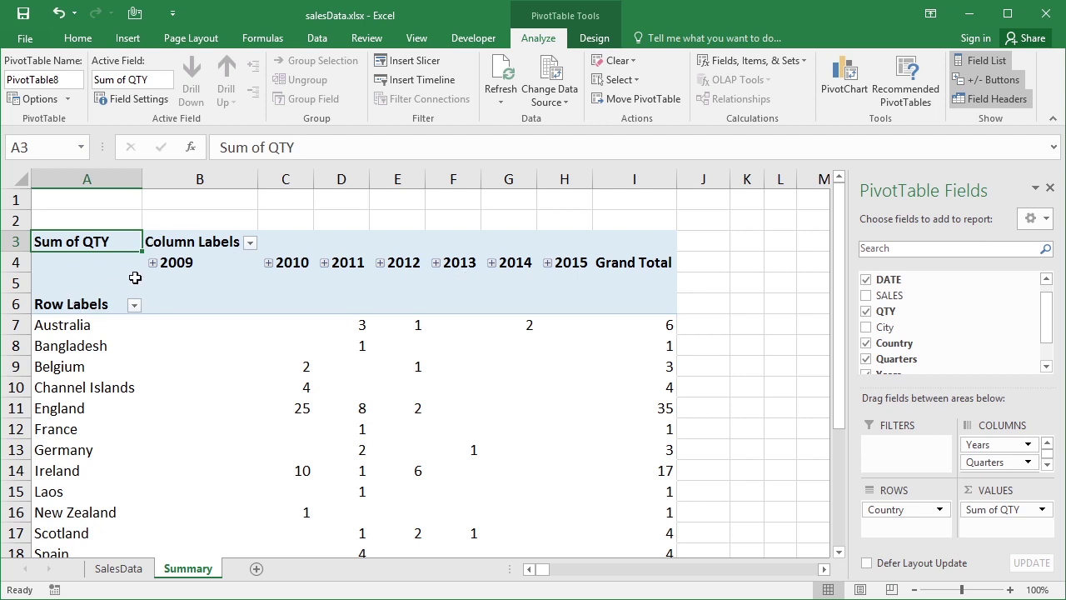
Step: Retitle the pivot headings Country, YEAR and QTYitems, then autofit column B
{"action": "left_click", "coordinate": [90, 305]}
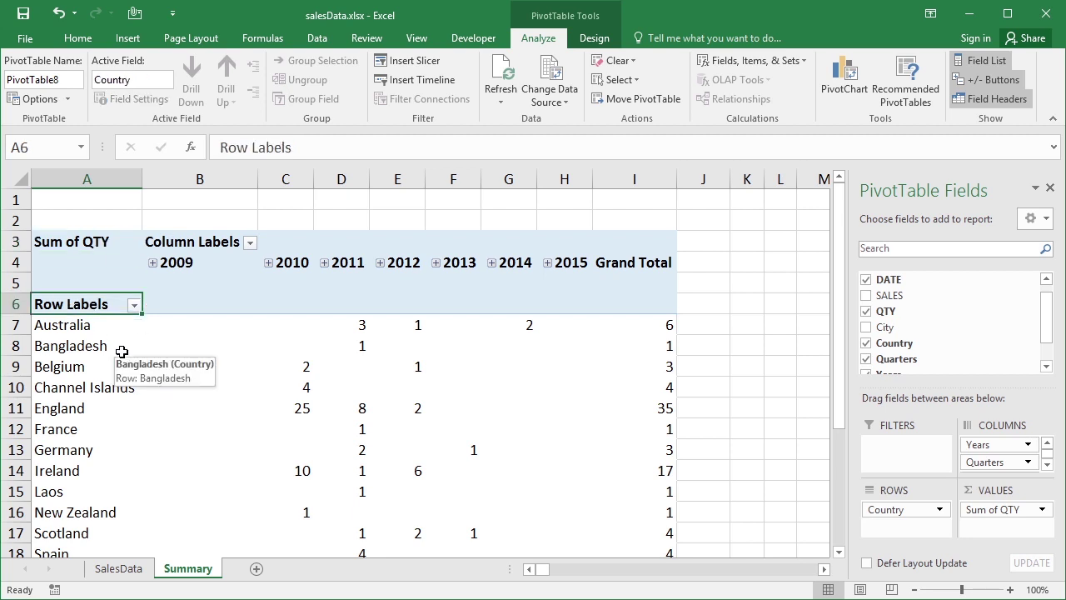
{"action": "type", "text": "Country"}
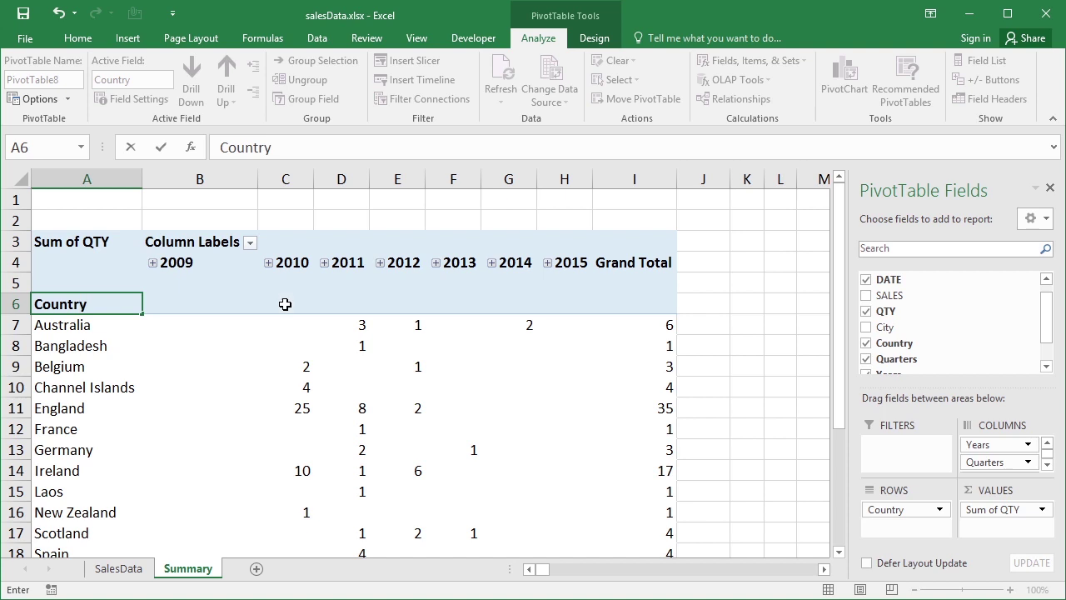
{"action": "left_click", "coordinate": [229, 240]}
{"action": "type", "text": "YEAR"}
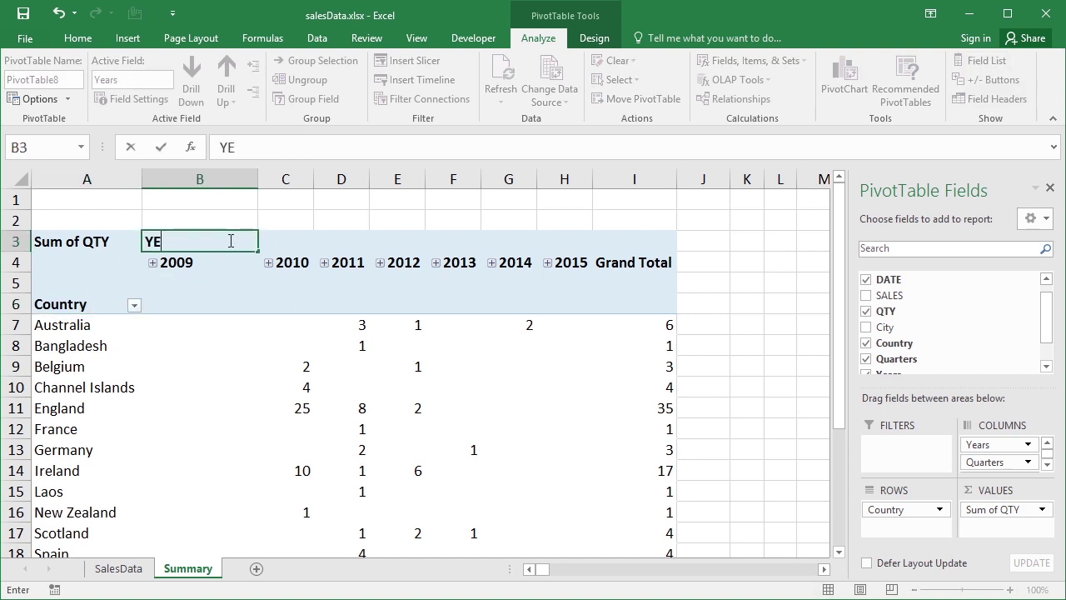
{"action": "left_click", "coordinate": [94, 243]}
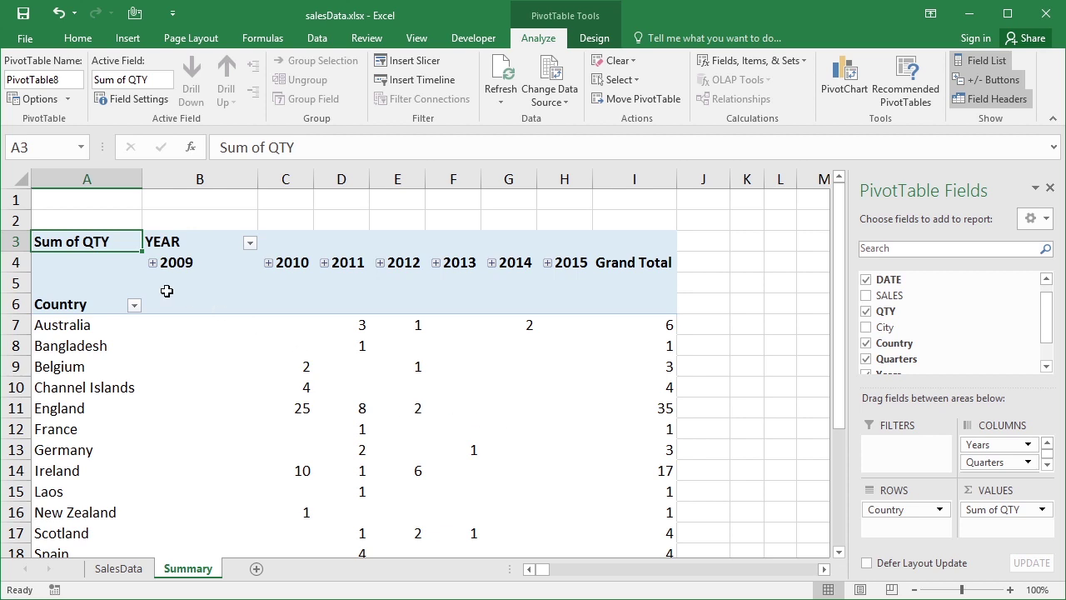
{"action": "type", "text": "Q"}
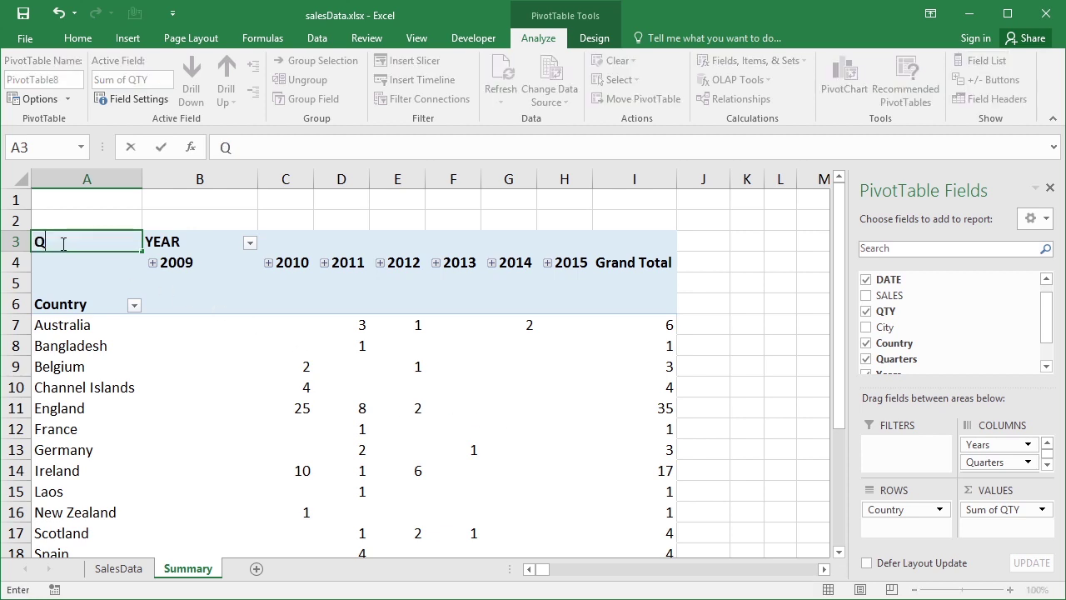
{"action": "type", "text": "TYitems"}
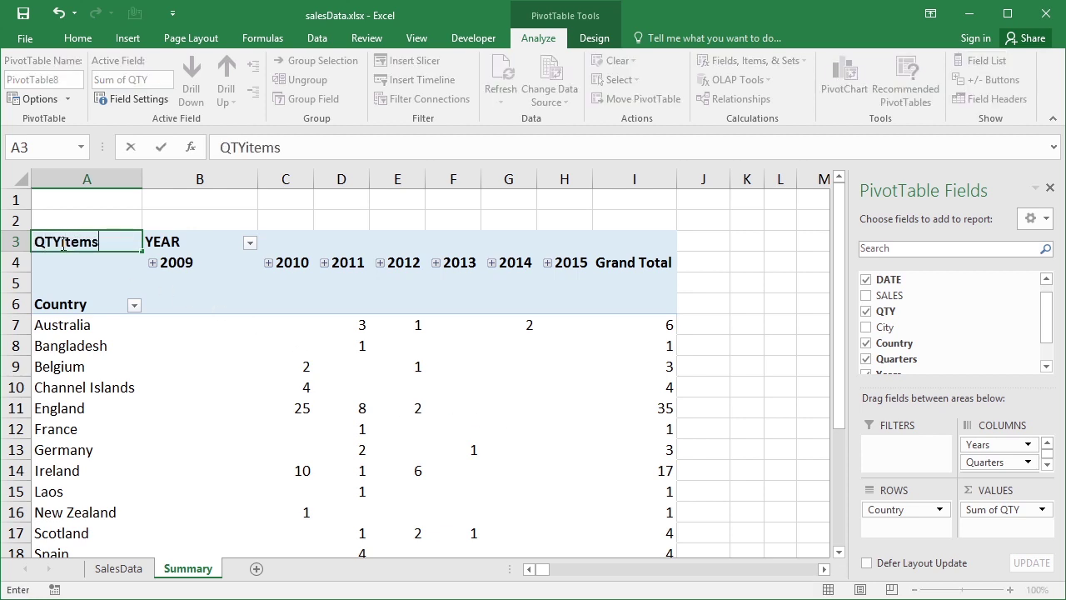
{"action": "key", "text": "Return"}
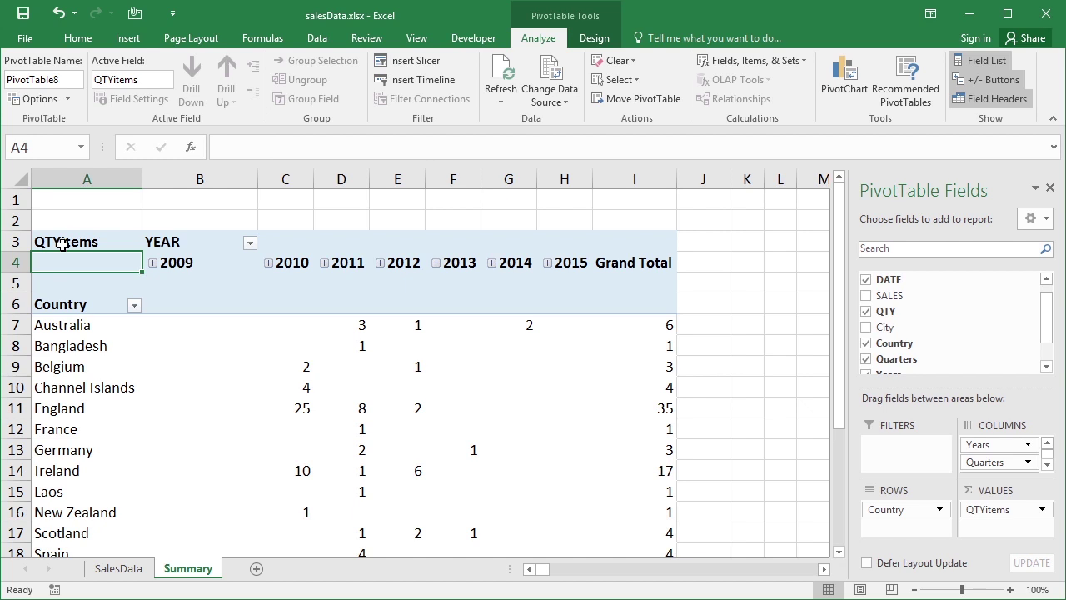
{"action": "double_click", "coordinate": [257, 179]}
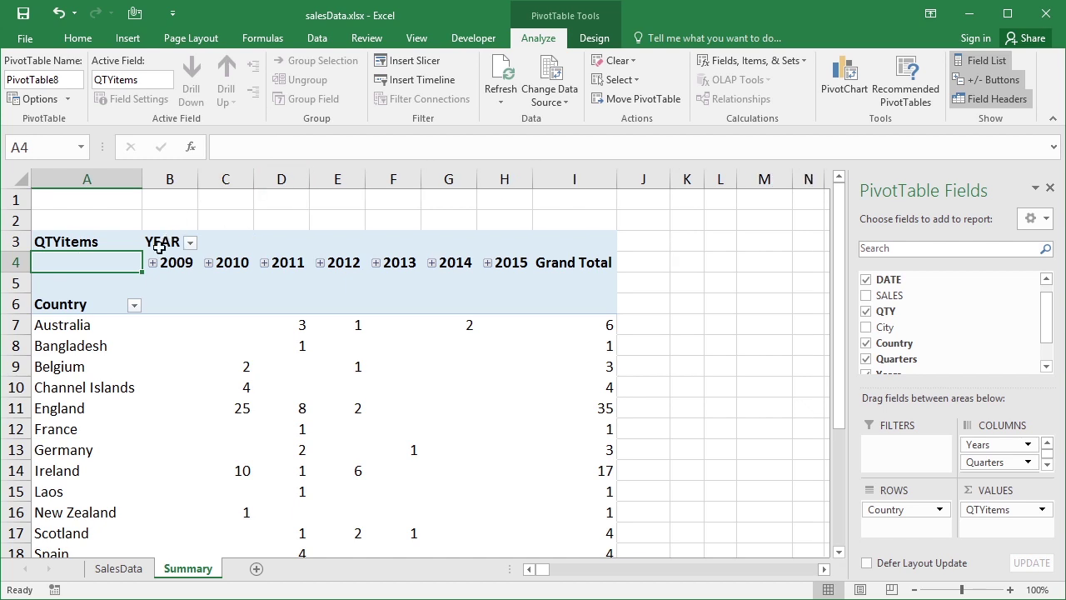
{"action": "left_click_drag", "start_coordinate": [838, 367], "coordinate": [837, 327]}
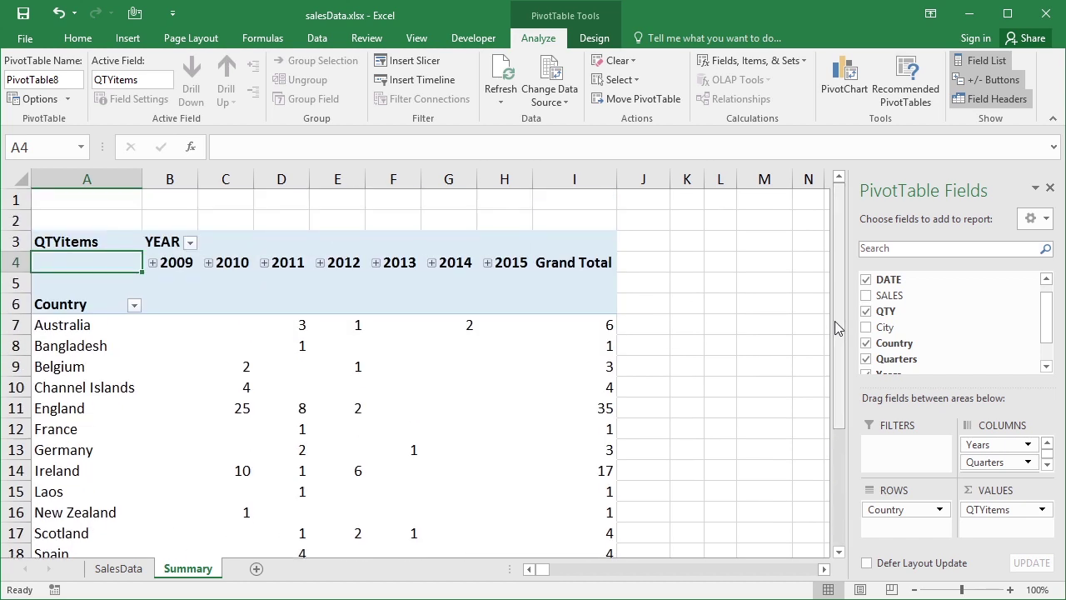
Step: Add Sheet2 and set up a new PivotTable with =data as the source range
{"action": "left_click", "coordinate": [256, 569]}
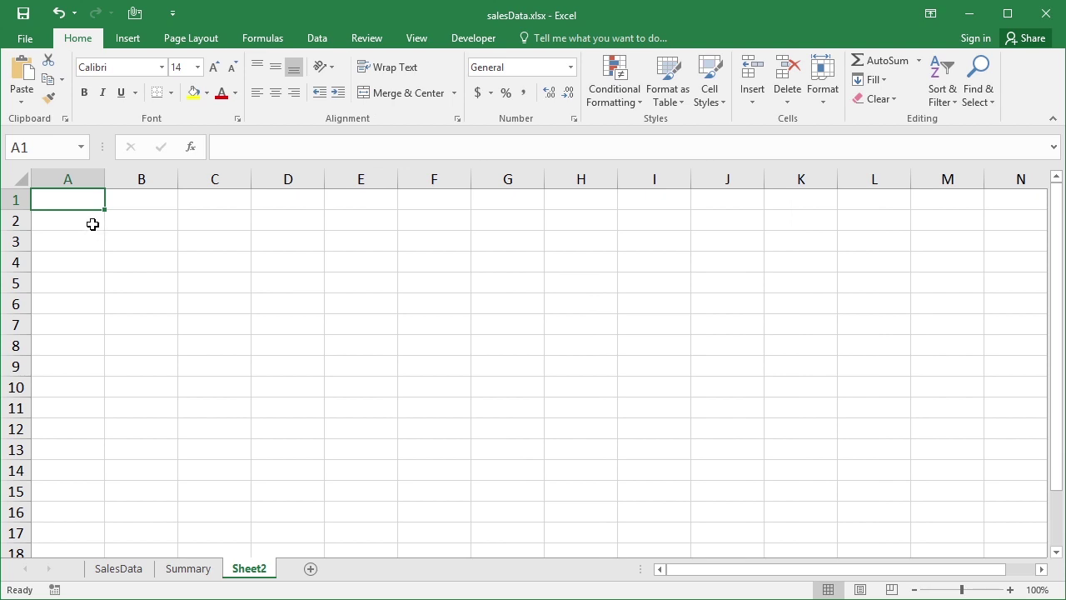
{"action": "left_click", "coordinate": [128, 37]}
{"action": "left_click", "coordinate": [29, 73]}
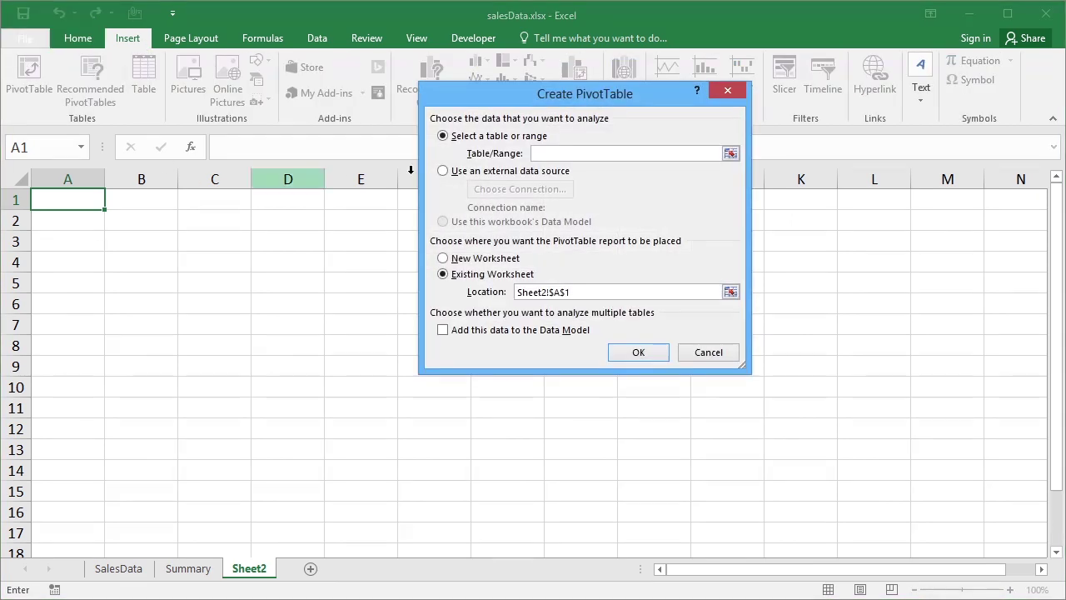
{"action": "type", "text": "=data"}
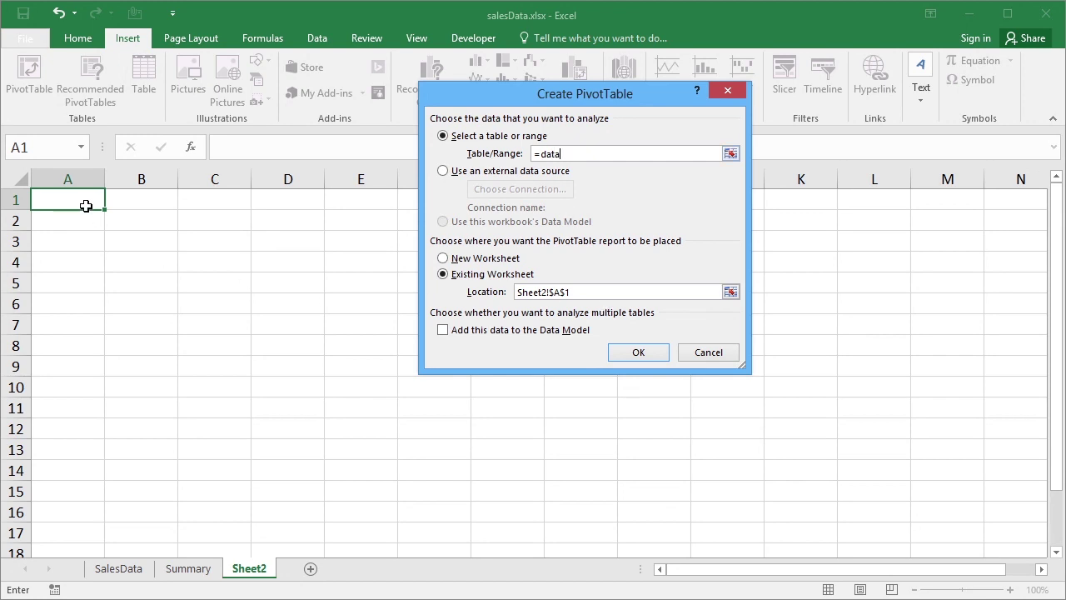
Step: Create the pivot and place Quarters in Rows, SALES in Values, Years in Columns
{"action": "left_click", "coordinate": [651, 358]}
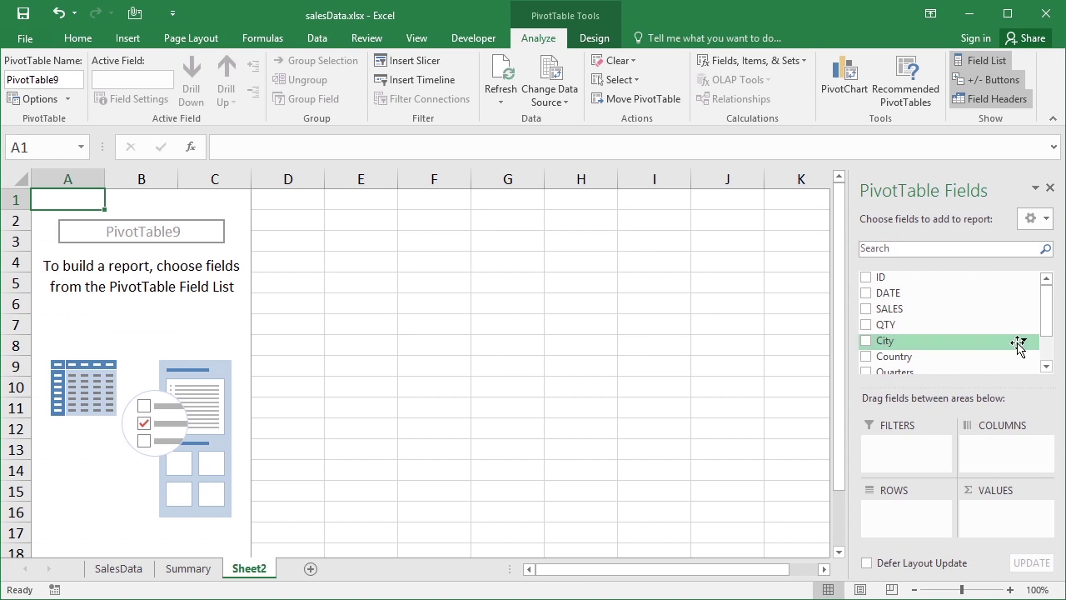
{"action": "scroll", "coordinate": [1045, 334], "scroll_direction": "down", "scroll_amount": 1}
{"action": "scroll", "coordinate": [1052, 333], "scroll_direction": "up", "scroll_amount": 1}
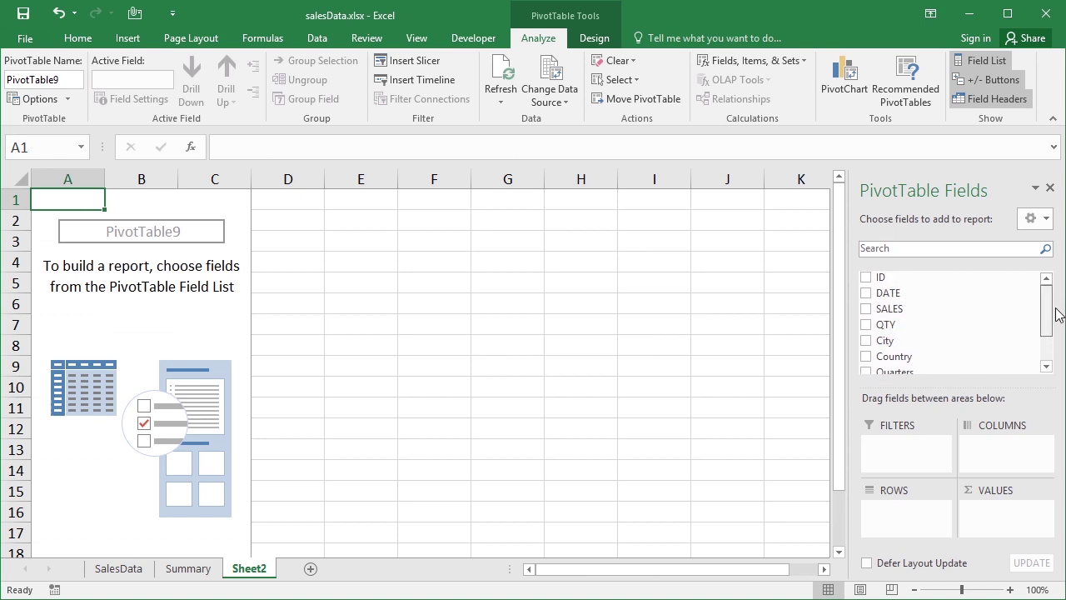
{"action": "scroll", "coordinate": [1052, 333], "scroll_direction": "down", "scroll_amount": 1}
{"action": "left_click_drag", "start_coordinate": [894, 336], "coordinate": [906, 506]}
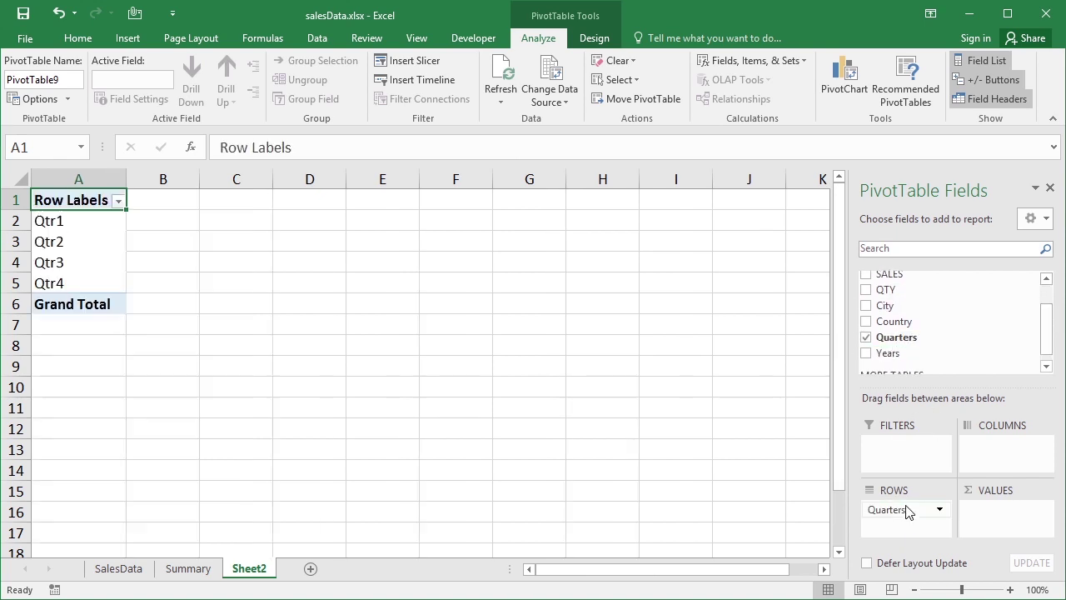
{"action": "left_click_drag", "start_coordinate": [894, 283], "coordinate": [1000, 518]}
{"action": "left_click_drag", "start_coordinate": [888, 342], "coordinate": [994, 450]}
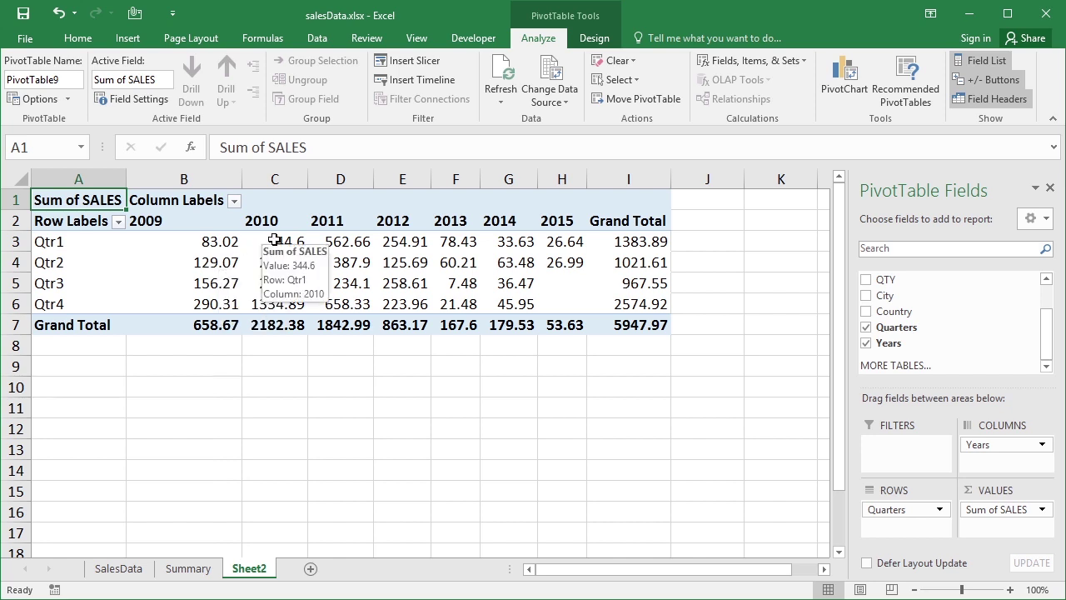
Step: Retitle the headings Year, Qtr and SALES $, autofit column B, then select A9
{"action": "left_click", "coordinate": [158, 198]}
{"action": "type", "text": "Year"}
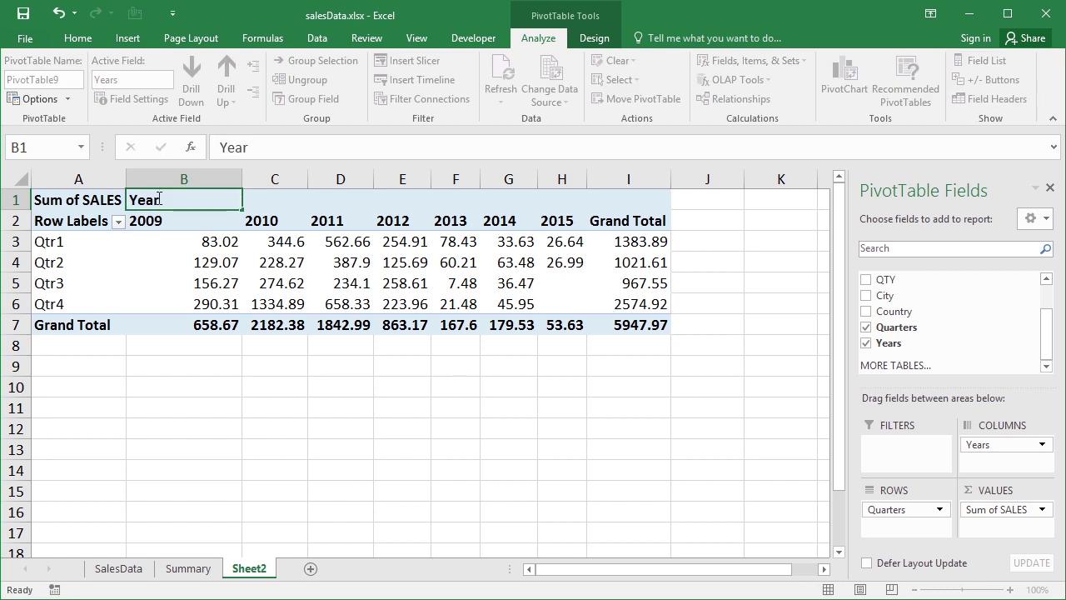
{"action": "key", "text": "Return"}
{"action": "type", "text": "Qtr"}
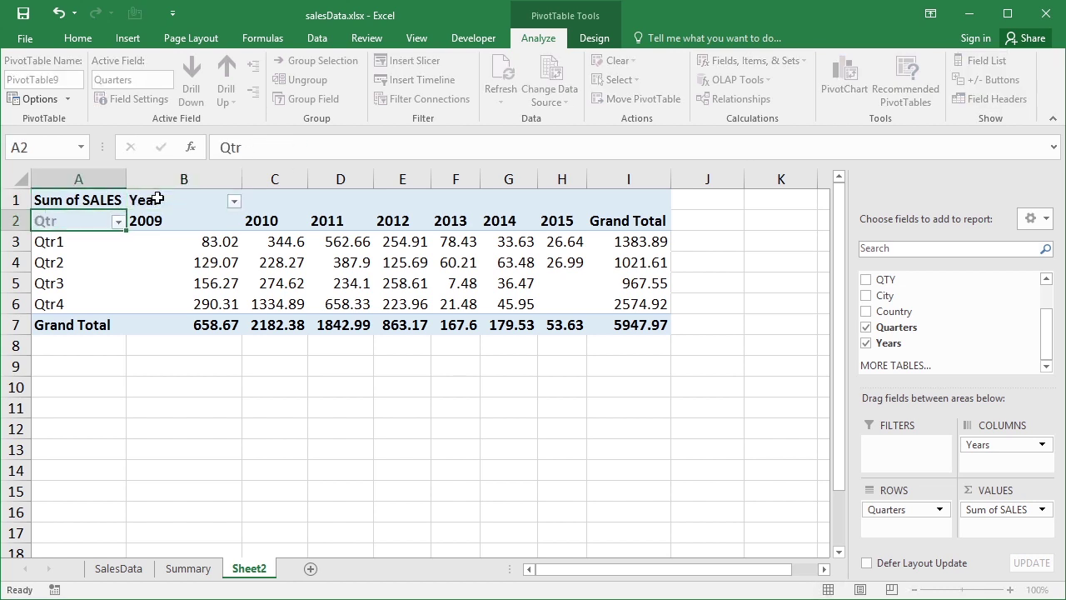
{"action": "key", "text": "Up"}
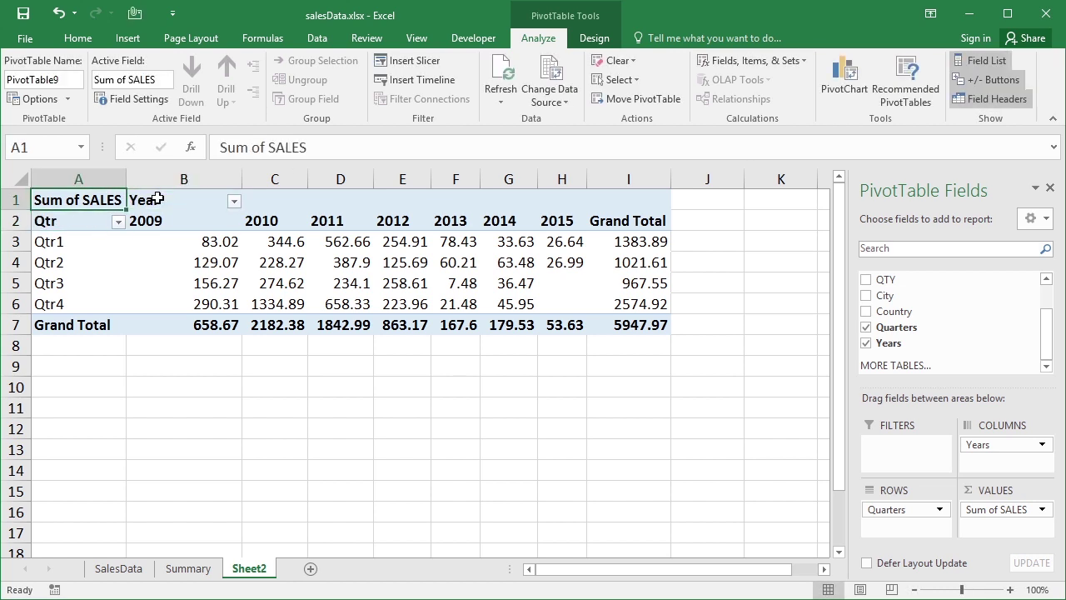
{"action": "type", "text": "SALES $"}
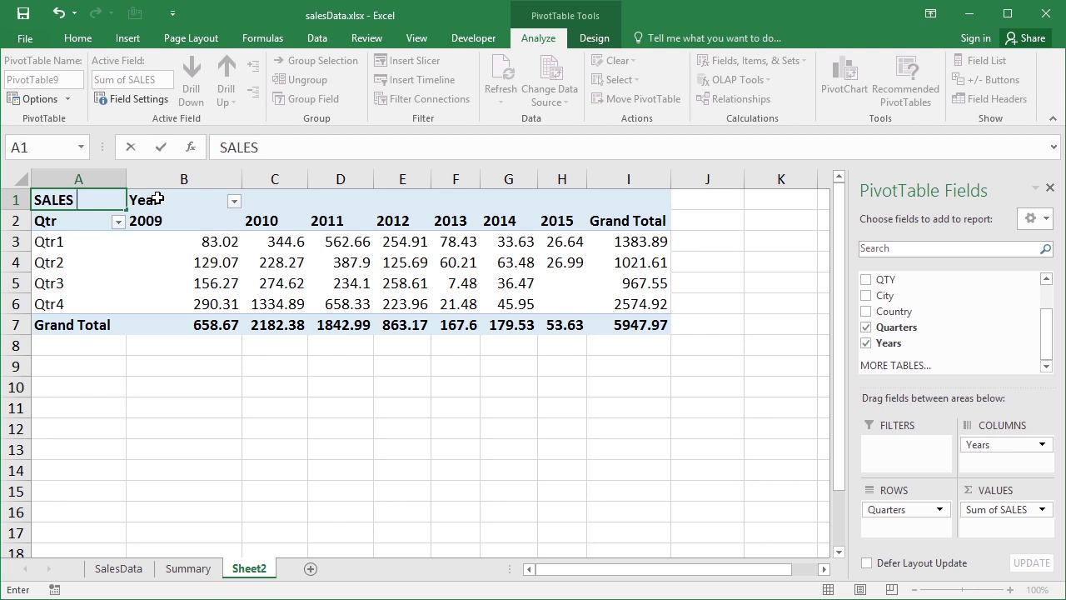
{"action": "left_click", "coordinate": [213, 225]}
{"action": "double_click", "coordinate": [244, 177]}
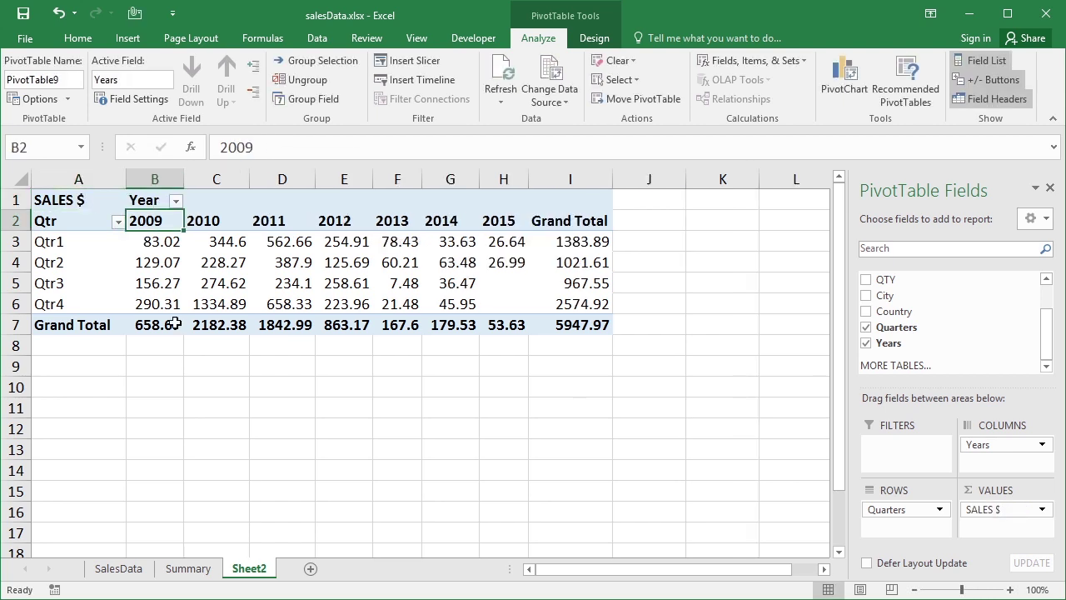
{"action": "left_click", "coordinate": [105, 367]}
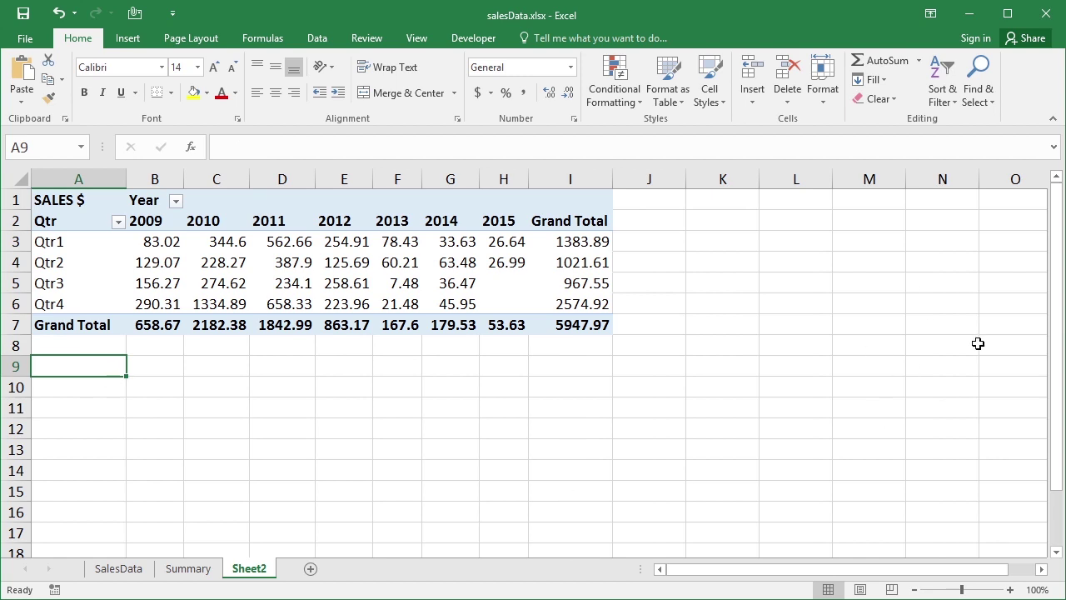
{"action": "left_click", "coordinate": [98, 283]}
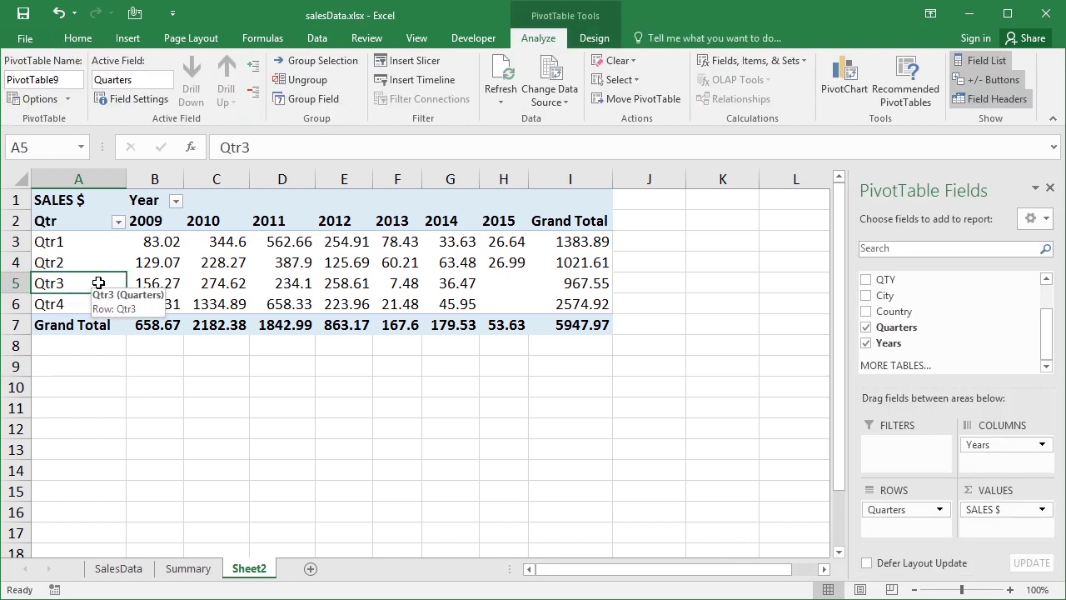
{"action": "left_click", "coordinate": [94, 368]}
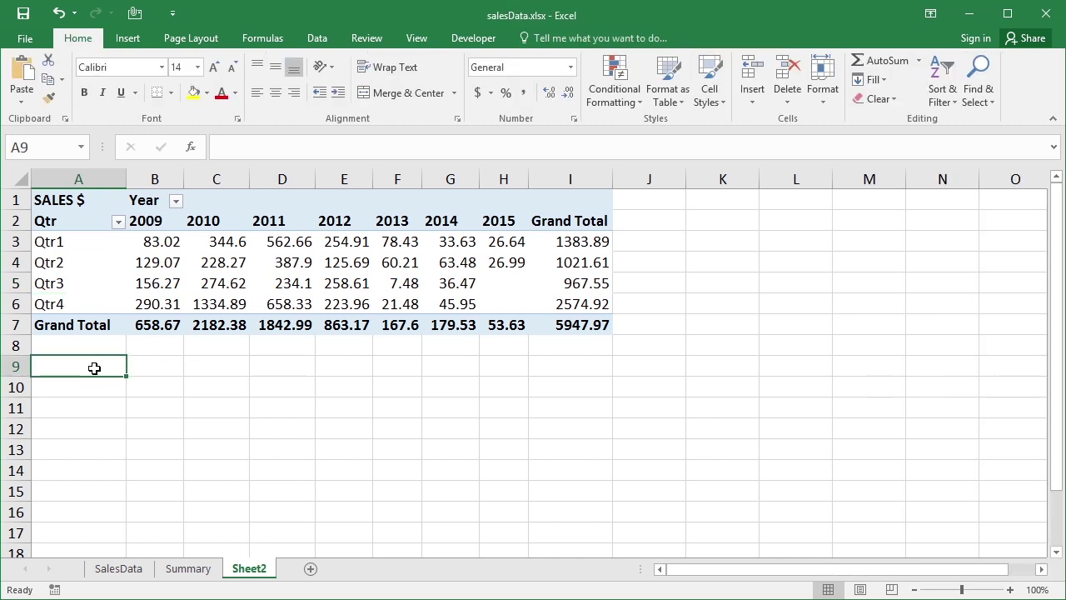
{"action": "left_click", "coordinate": [90, 285]}
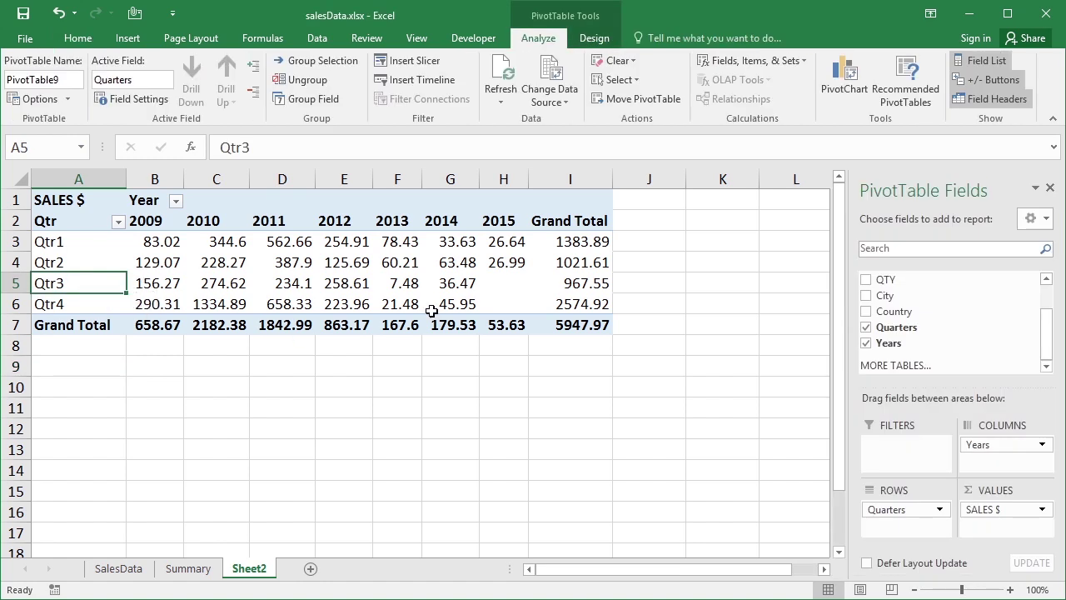